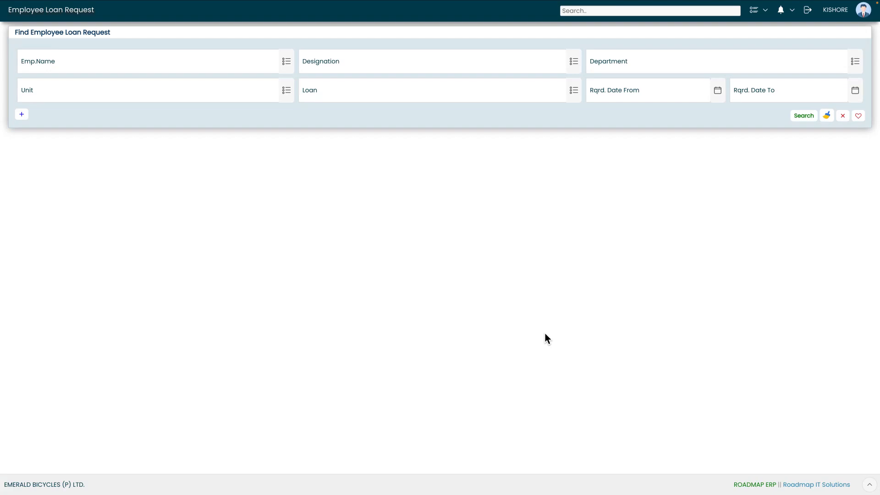
Step: Open a new Employee Loan Request entry form from the Find screen
{"action": "left_click", "coordinate": [22, 117]}
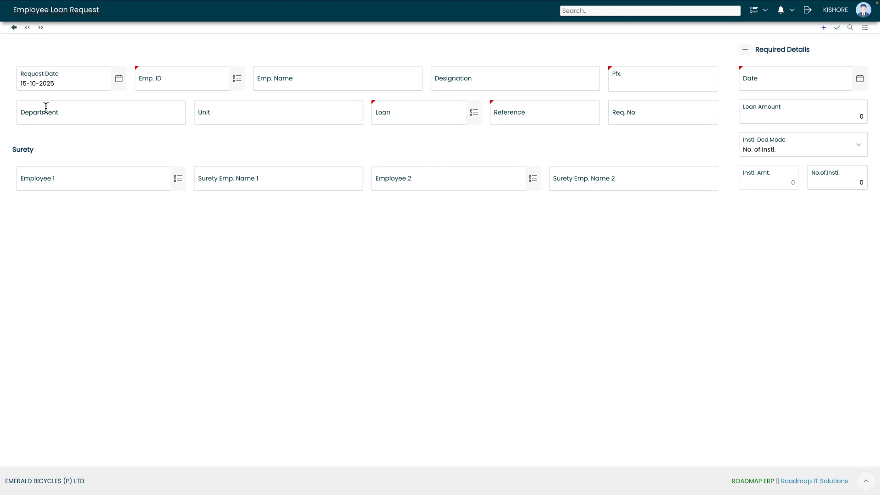
Step: Set the loan request date to 04-04-2025
{"action": "left_click", "coordinate": [85, 84]}
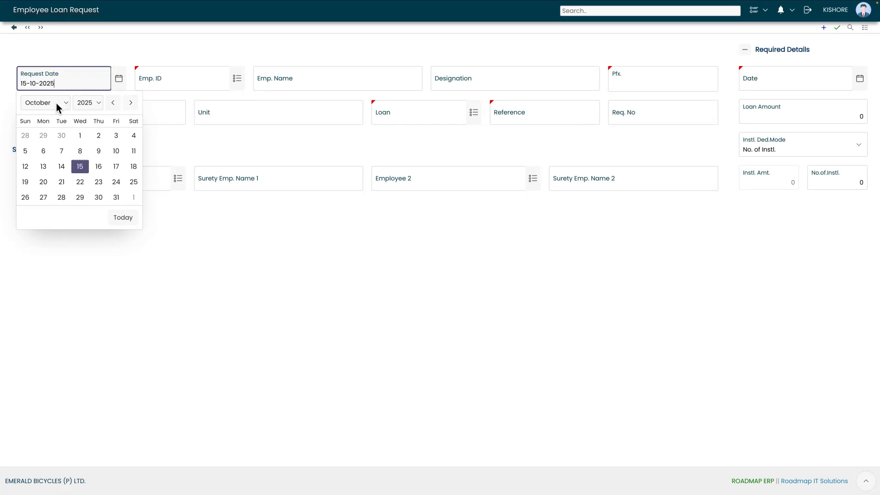
{"action": "left_click", "coordinate": [67, 101]}
{"action": "left_click", "coordinate": [48, 46]}
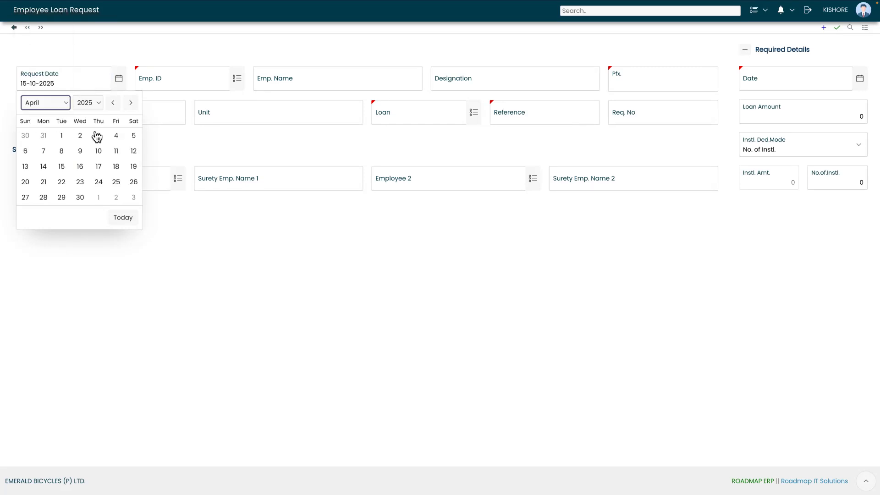
{"action": "left_click", "coordinate": [115, 136]}
Step: Select the requesting employee, auto-filling Sales Manager, Sales & Marketing and Chennai Plant
{"action": "left_click", "coordinate": [162, 80]}
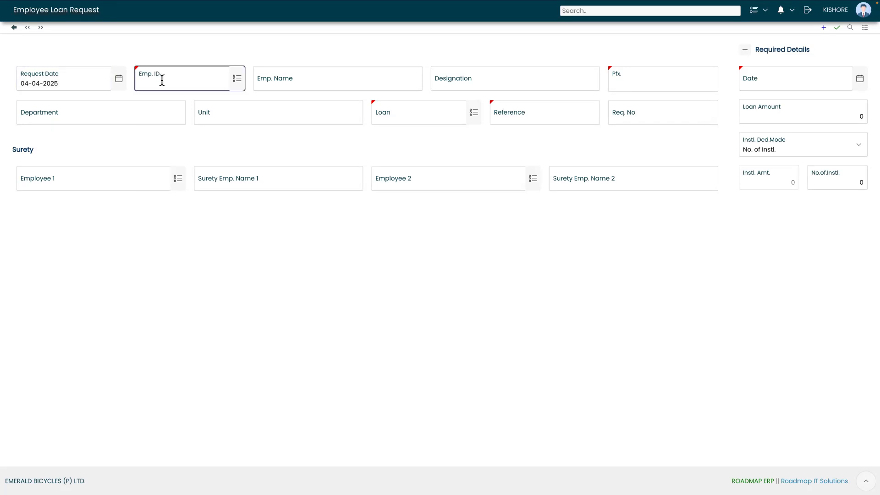
{"action": "left_click", "coordinate": [235, 83]}
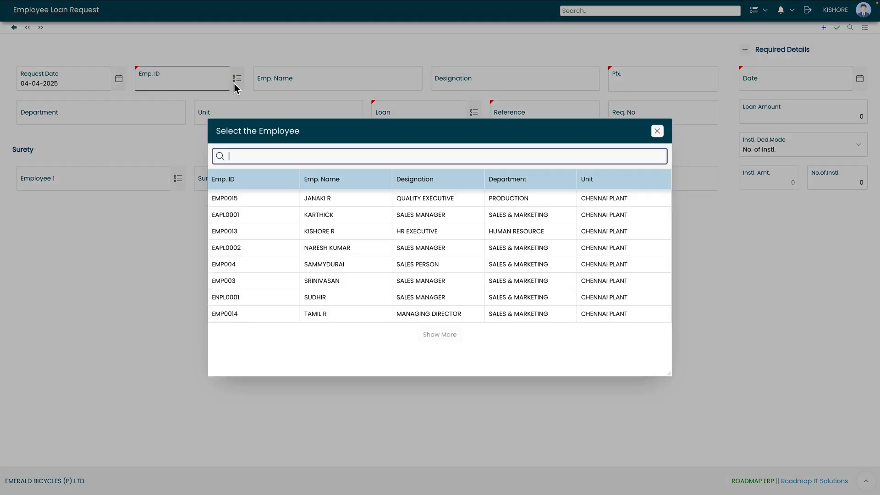
{"action": "left_click", "coordinate": [336, 250]}
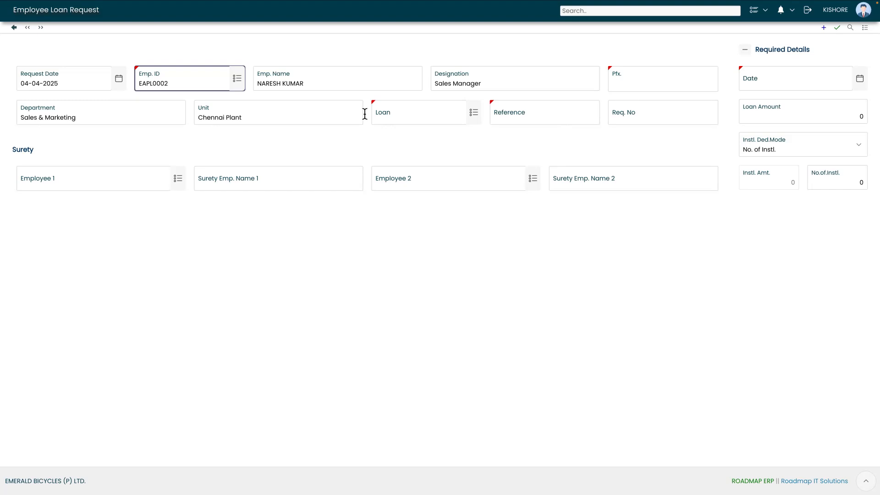
{"action": "left_click_drag", "start_coordinate": [323, 87], "coordinate": [248, 86]}
{"action": "left_click", "coordinate": [91, 122]}
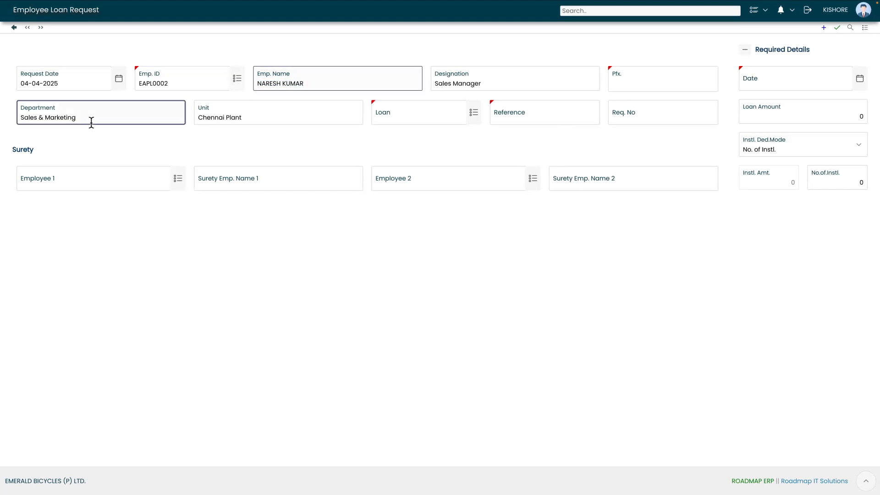
{"action": "left_click", "coordinate": [241, 122]}
{"action": "left_click", "coordinate": [487, 82]}
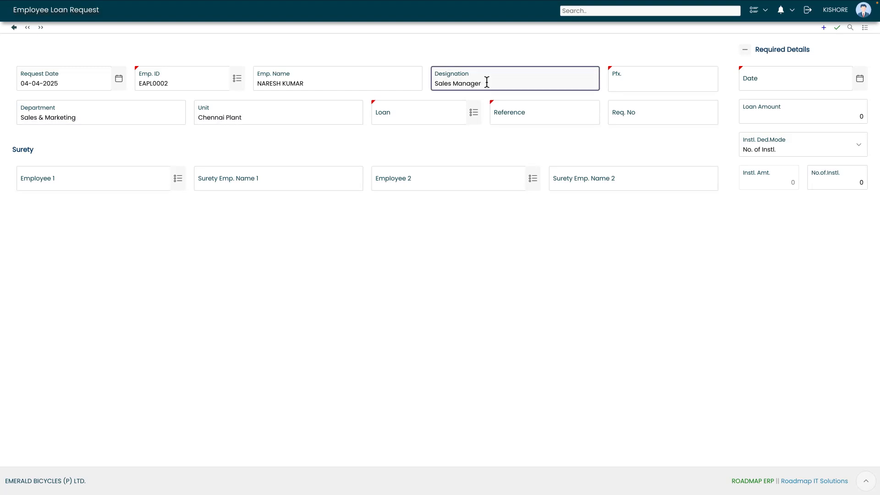
{"action": "left_click", "coordinate": [438, 117]}
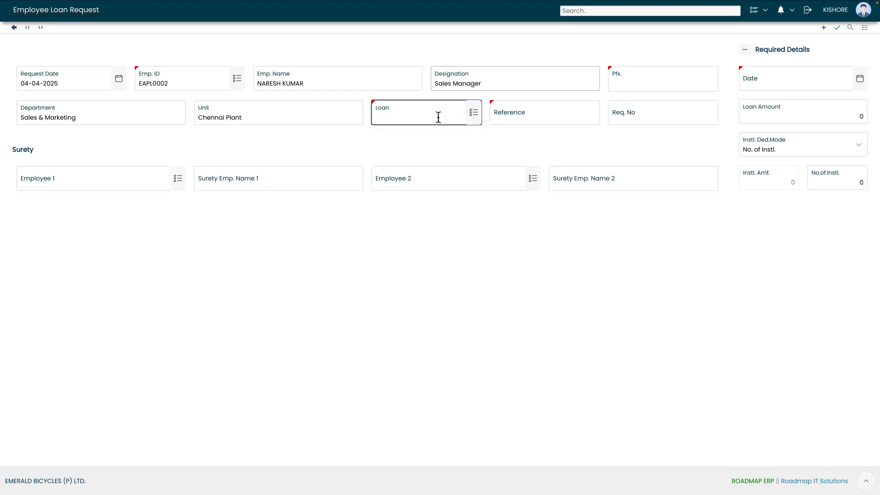
Step: Choose loan type SALARY ADVANCE with reference 'ADVANCE OF 20000'
{"action": "left_click", "coordinate": [475, 113]}
{"action": "left_click", "coordinate": [359, 232]}
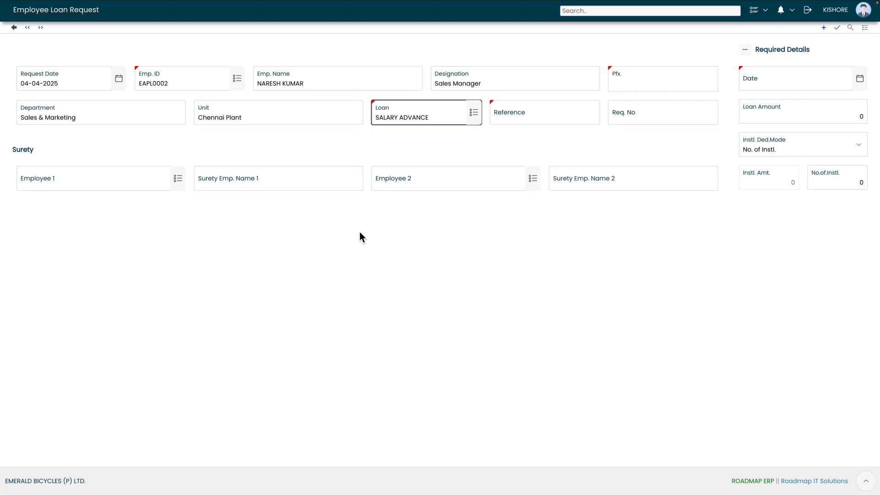
{"action": "left_click", "coordinate": [525, 117]}
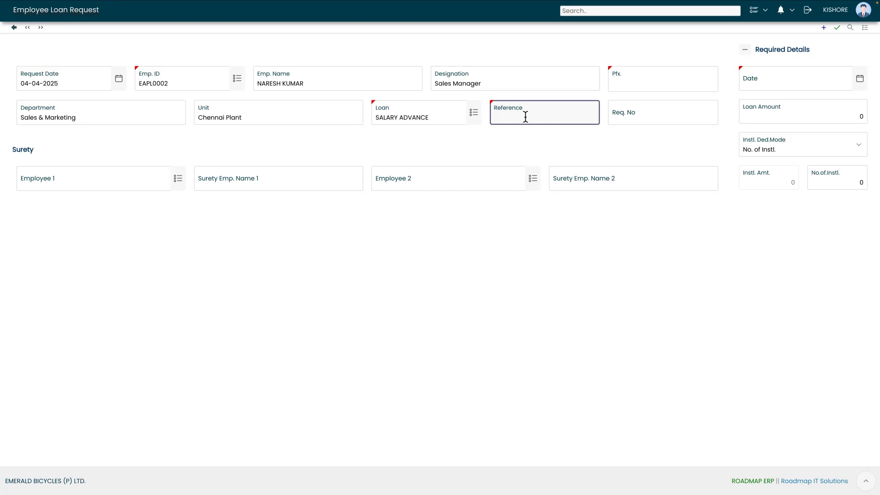
{"action": "type", "text": "ADVANCE OF 20000"}
Step: Set the required date to 10-04-2025 and the loan amount to 20000
{"action": "left_click", "coordinate": [755, 87]}
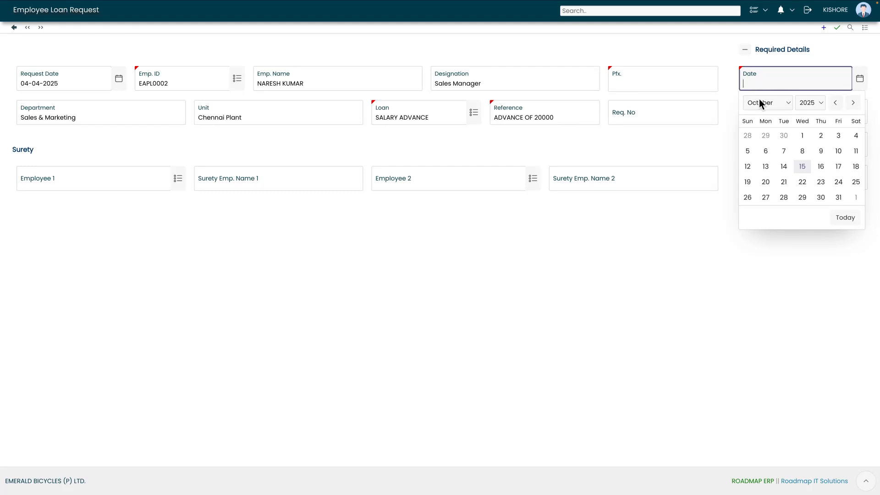
{"action": "left_click", "coordinate": [759, 98]}
{"action": "left_click", "coordinate": [760, 46]}
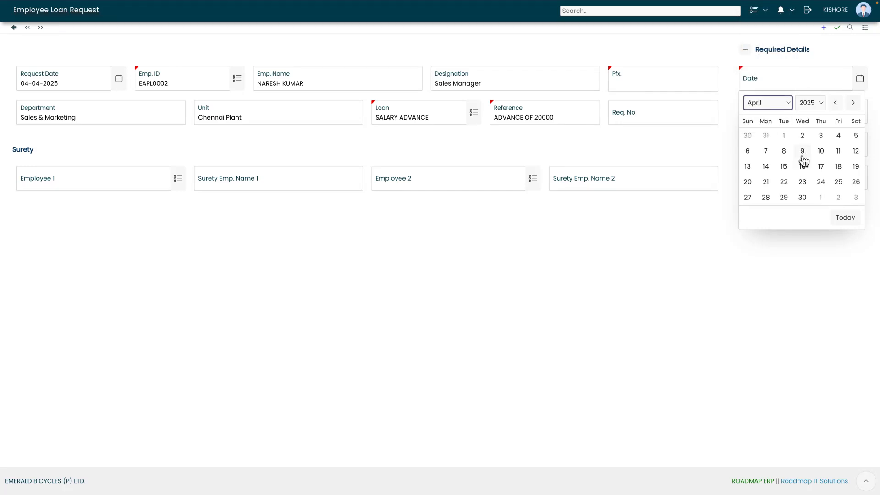
{"action": "left_click", "coordinate": [819, 152]}
{"action": "left_click", "coordinate": [784, 118]}
{"action": "double_click", "coordinate": [784, 119]}
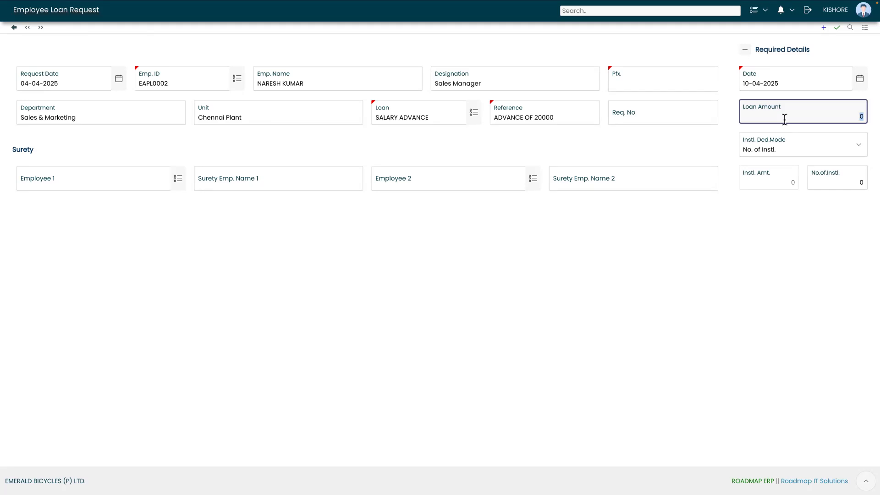
{"action": "type", "text": "20000"}
{"action": "left_click", "coordinate": [760, 142]}
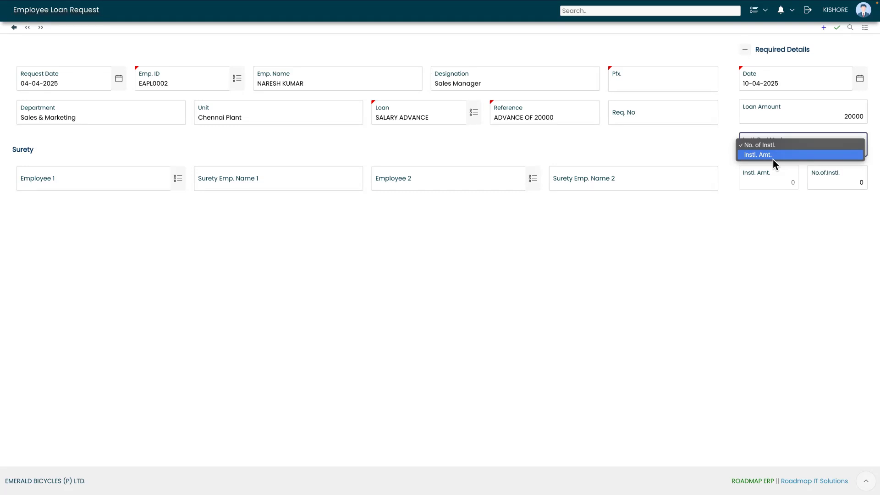
Step: Keep deduction by number of instalments and set 5 instalments
{"action": "left_click", "coordinate": [773, 146]}
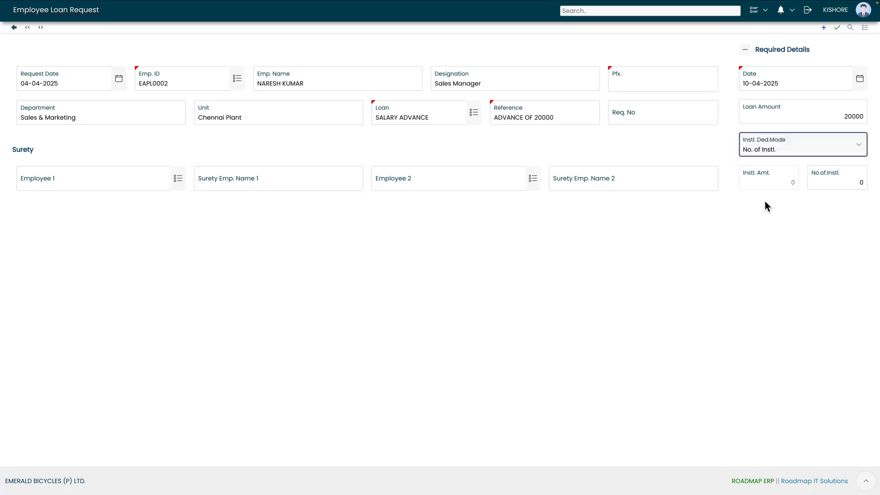
{"action": "left_click", "coordinate": [819, 184]}
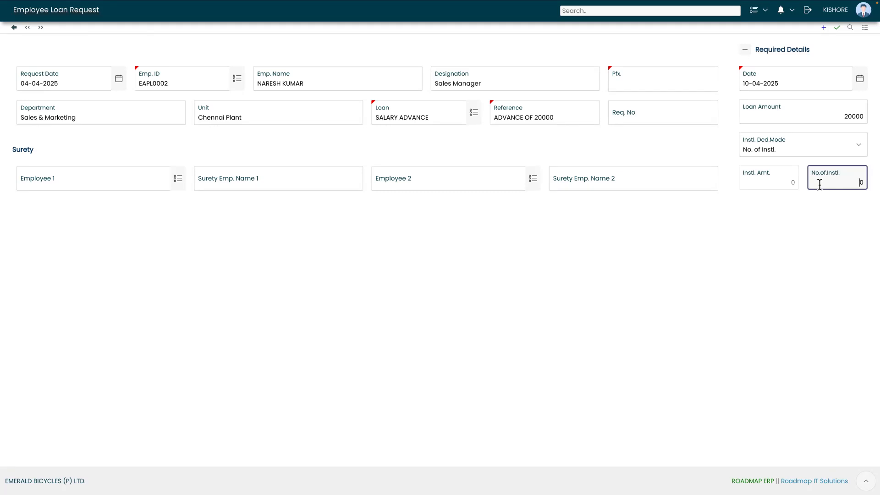
{"action": "double_click", "coordinate": [820, 185]}
{"action": "type", "text": "5"}
Step: Pick the two surety employees and save the loan request
{"action": "left_click", "coordinate": [75, 184]}
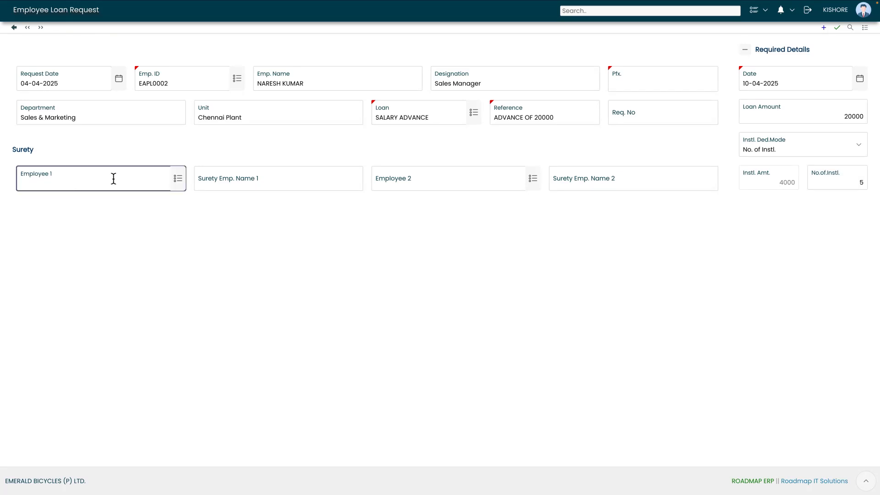
{"action": "left_click", "coordinate": [178, 182]}
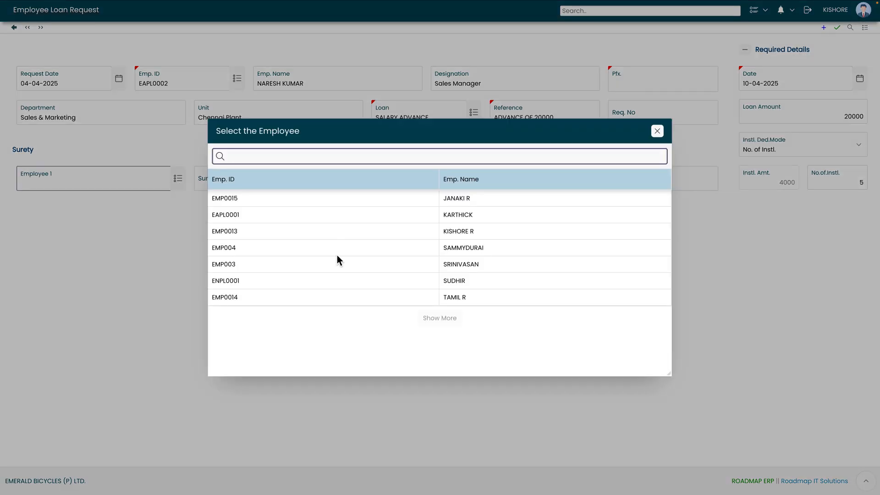
{"action": "left_click", "coordinate": [436, 225]}
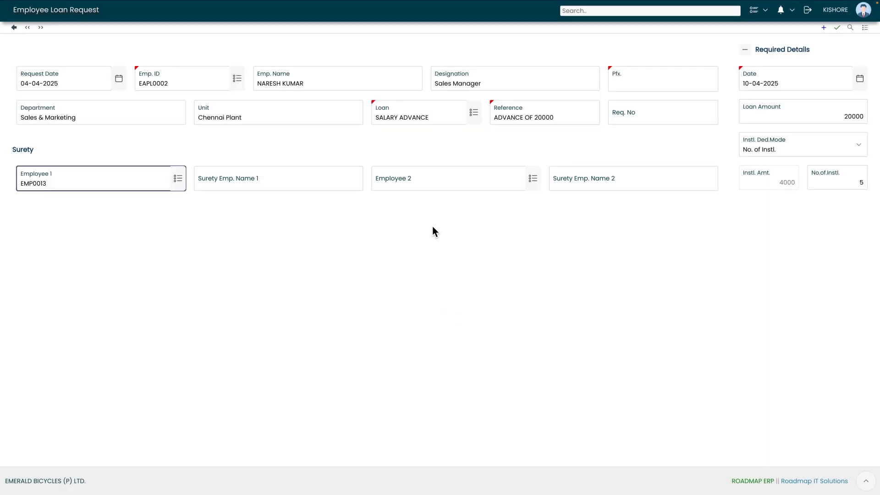
{"action": "left_click", "coordinate": [405, 184]}
{"action": "left_click", "coordinate": [531, 179]}
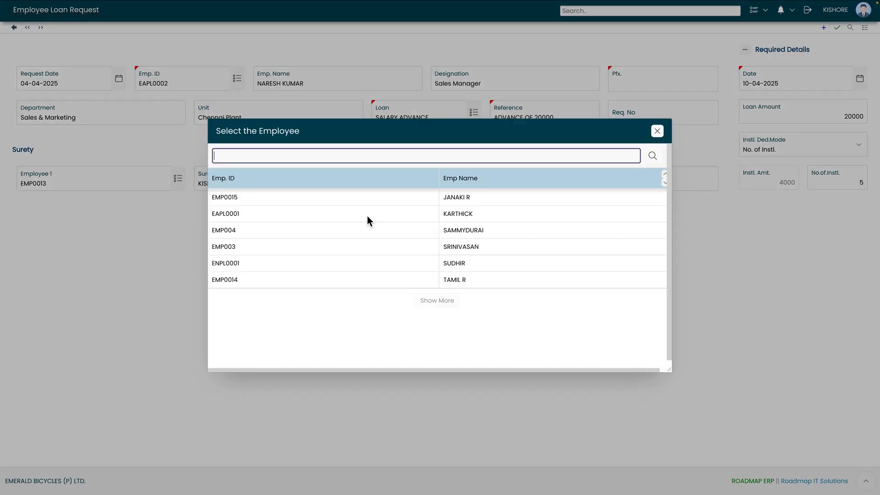
{"action": "left_click", "coordinate": [428, 248]}
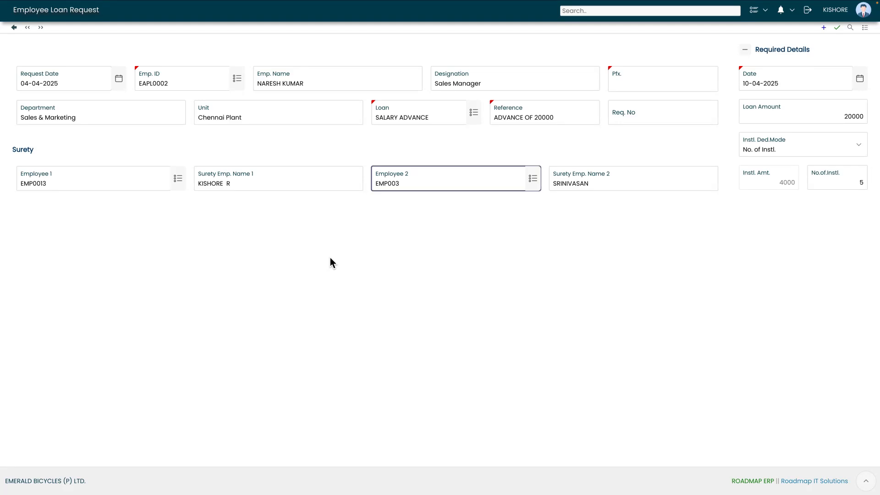
{"action": "left_click", "coordinate": [310, 354]}
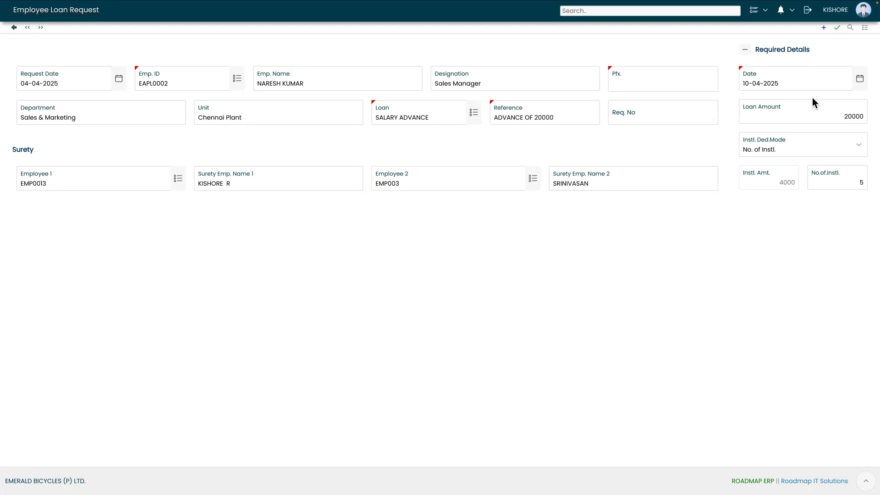
{"action": "left_click", "coordinate": [837, 29]}
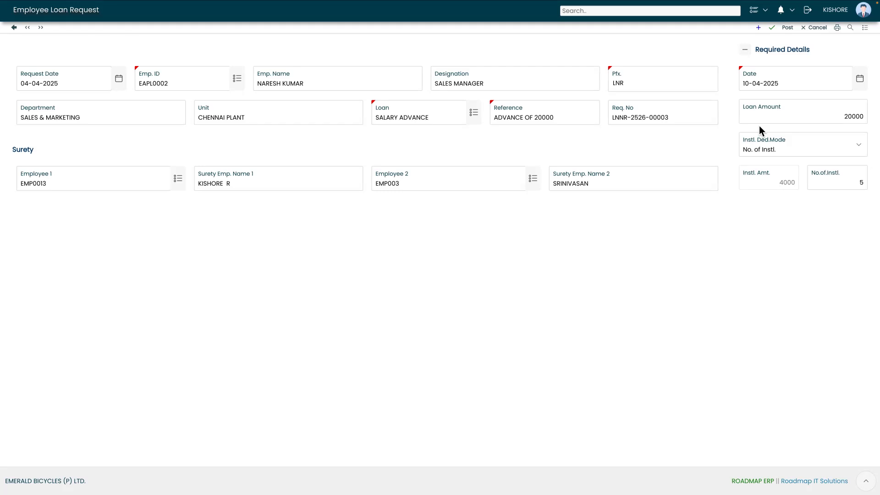
Step: Post the request with HIGH priority, forwarding it to ERP ADMIN
{"action": "left_click", "coordinate": [787, 29]}
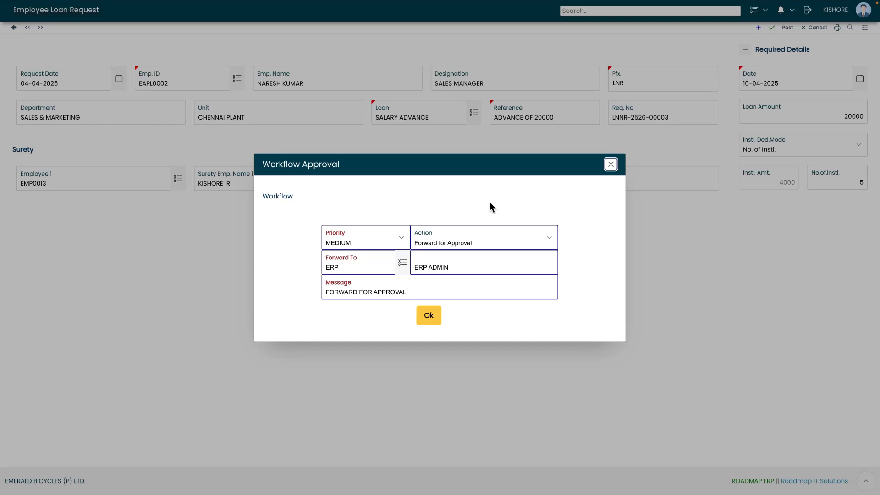
{"action": "left_click", "coordinate": [360, 242]}
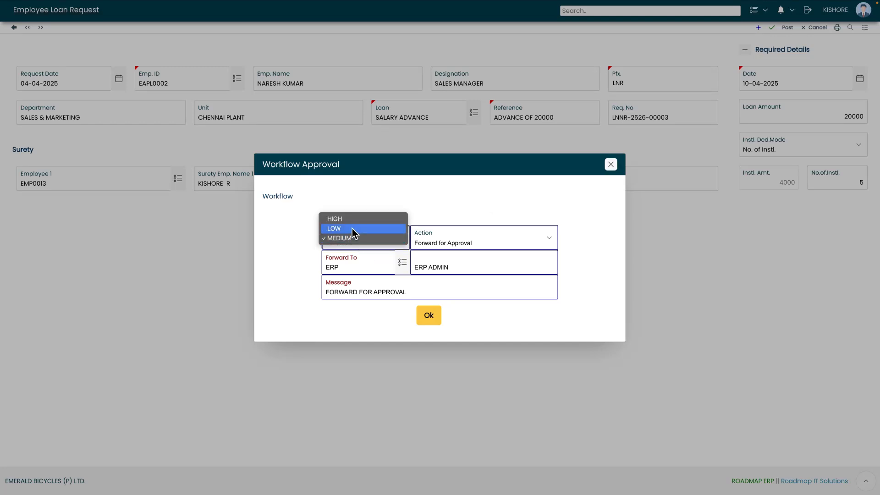
{"action": "left_click", "coordinate": [351, 224]}
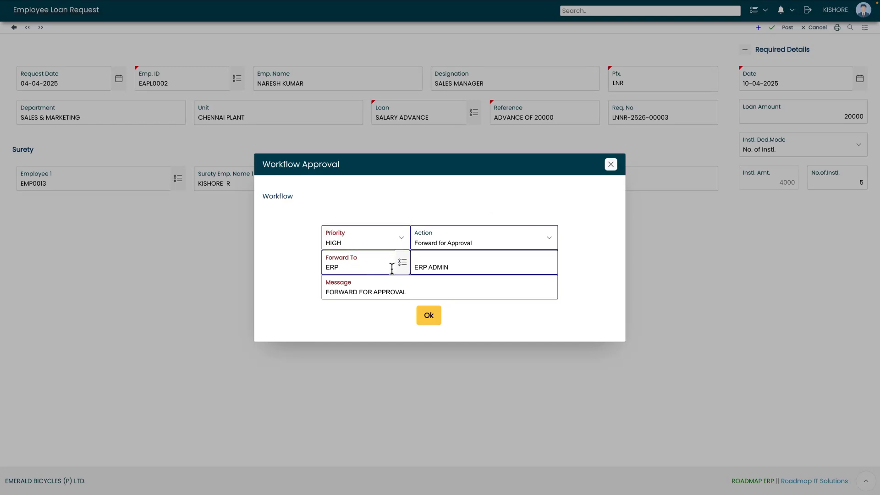
{"action": "left_click", "coordinate": [402, 262]}
{"action": "left_click", "coordinate": [369, 233]}
{"action": "left_click", "coordinate": [431, 320]}
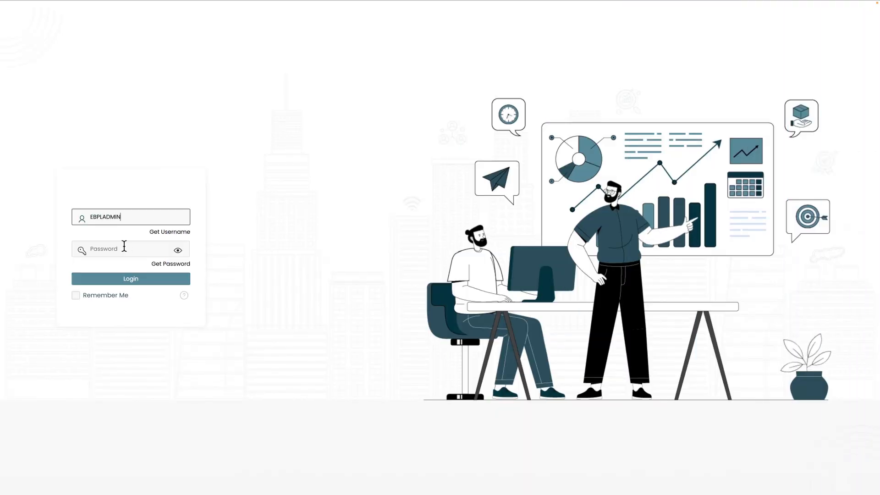
Step: Sign in with the admin password and open Approvals (1) from the notifications
{"action": "type", "text": "•••••••••"}
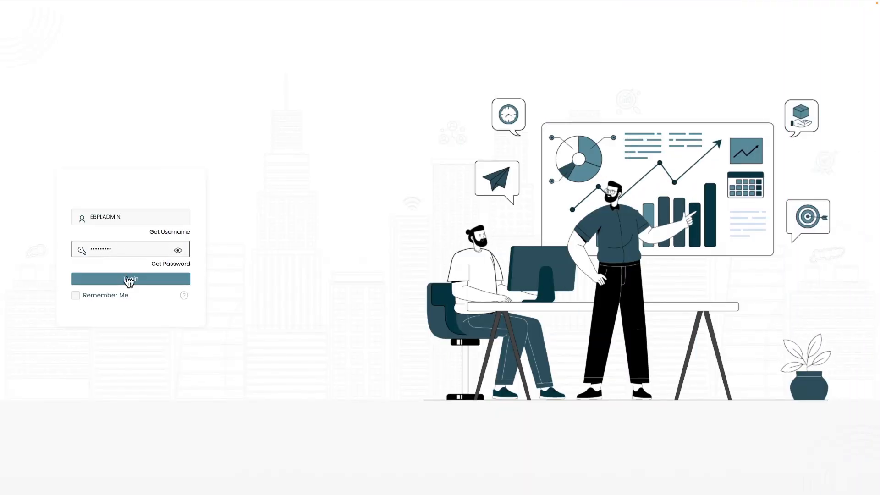
{"action": "left_click", "coordinate": [129, 280]}
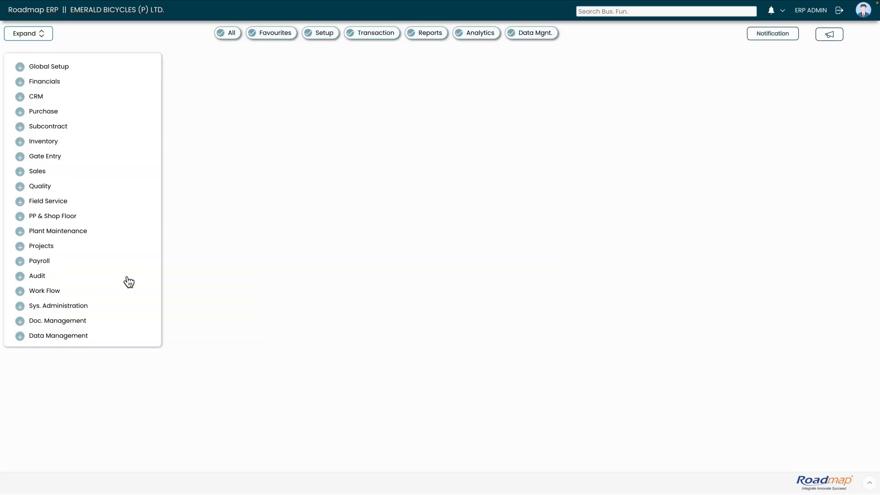
{"action": "left_click", "coordinate": [20, 262]}
{"action": "left_click", "coordinate": [773, 12]}
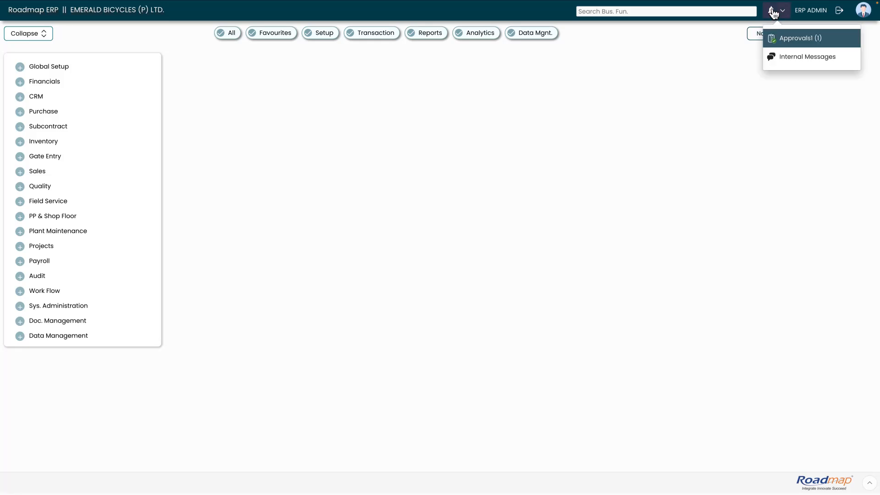
{"action": "left_click", "coordinate": [798, 40]}
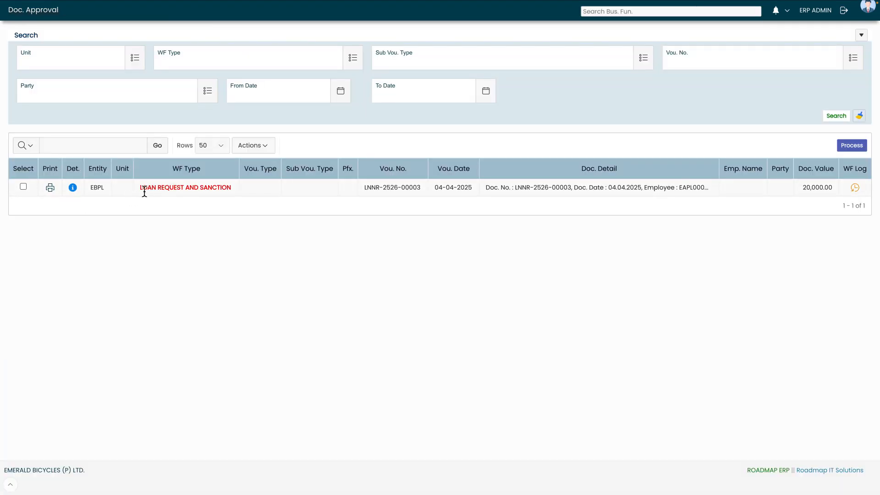
Step: Approve the 20,000.00 LOAN REQUEST AND SANCTION document via Process
{"action": "left_click_drag", "start_coordinate": [140, 191], "coordinate": [223, 190]}
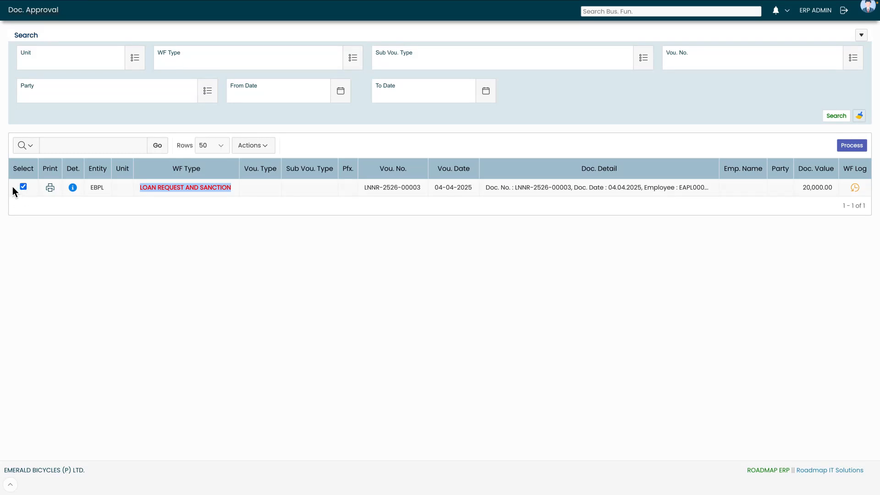
{"action": "left_click", "coordinate": [158, 216]}
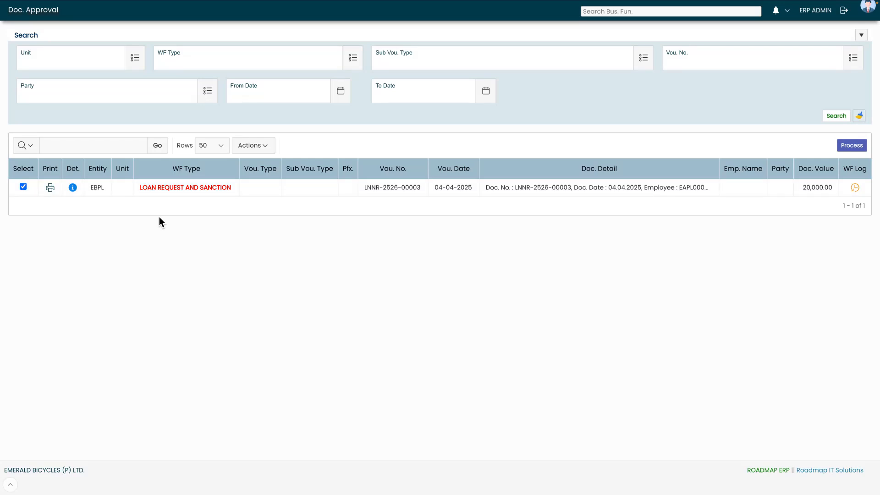
{"action": "left_click", "coordinate": [852, 146]}
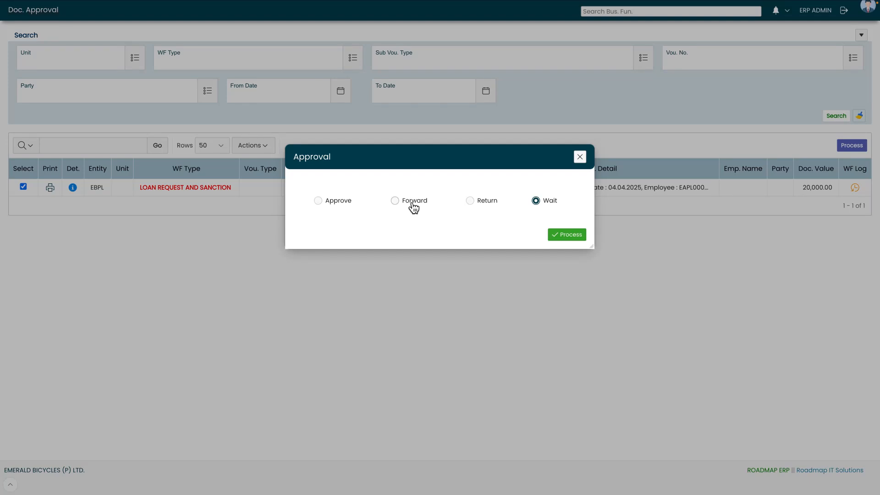
{"action": "left_click", "coordinate": [327, 207]}
{"action": "left_click", "coordinate": [561, 235]}
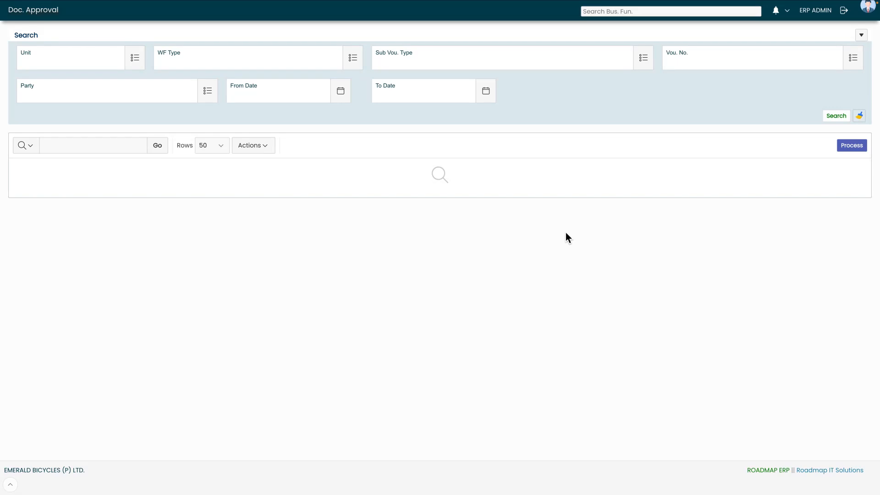
Step: Log out of admin and sign in as the HR user with their password
{"action": "left_click", "coordinate": [843, 10]}
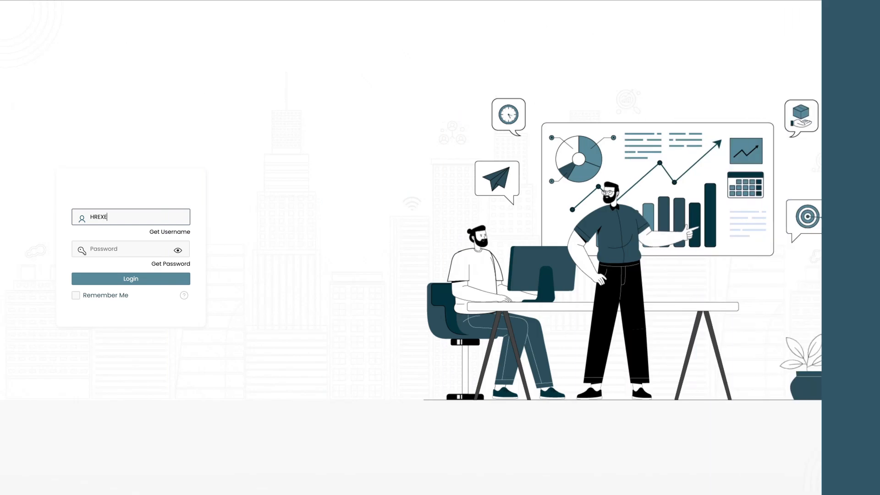
{"action": "left_click", "coordinate": [133, 247]}
{"action": "type", "text": "*********"}
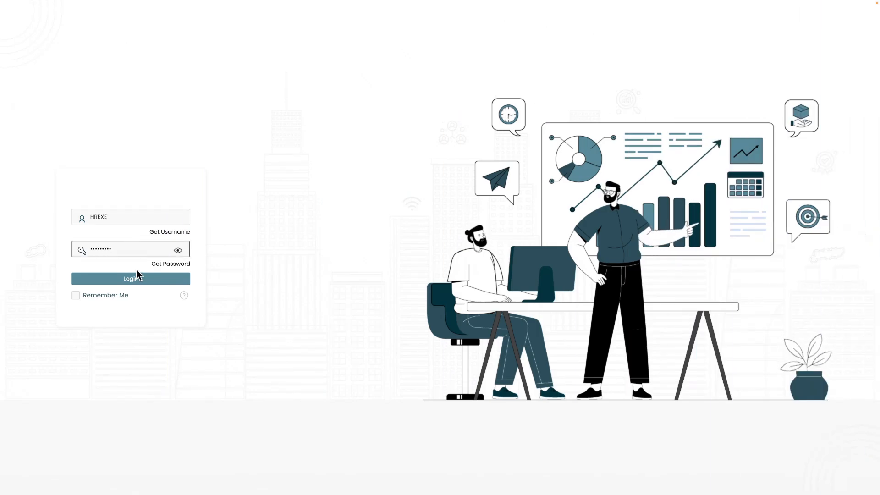
{"action": "left_click", "coordinate": [133, 279]}
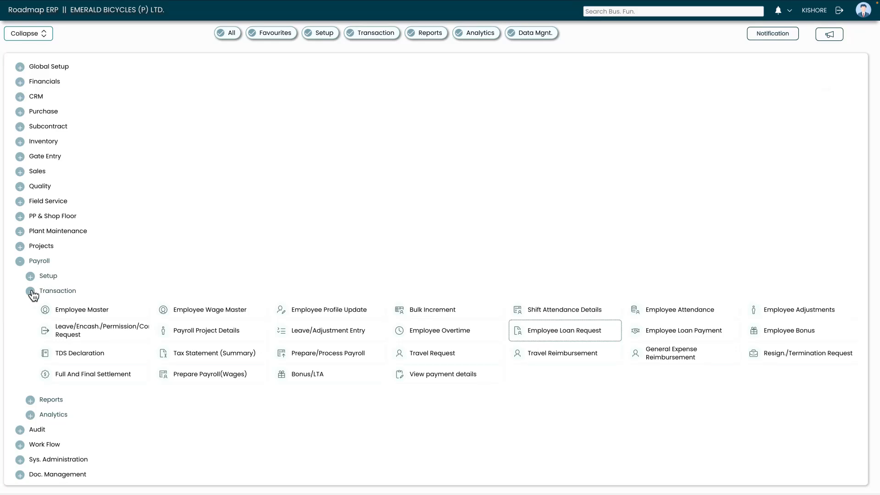
Step: Open Employee Loan Request under Payroll > Transaction
{"action": "left_click", "coordinate": [30, 291]}
{"action": "left_click", "coordinate": [19, 262]}
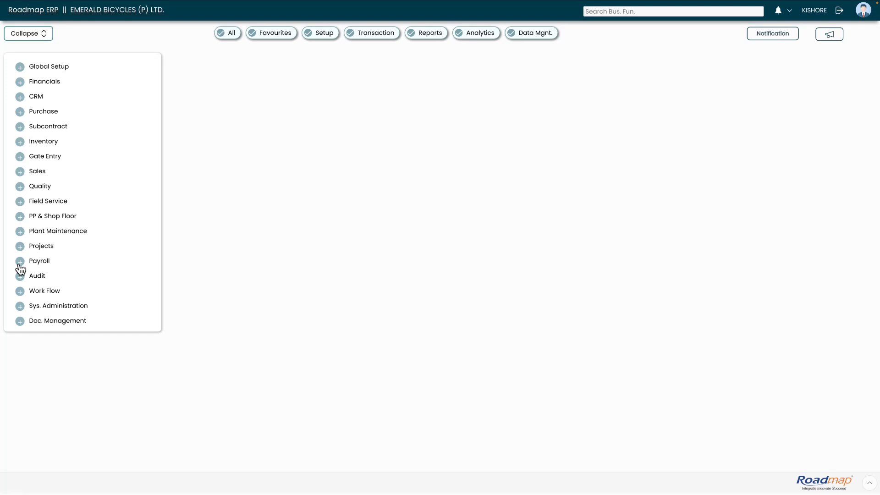
{"action": "left_click", "coordinate": [19, 261]}
{"action": "left_click", "coordinate": [31, 292]}
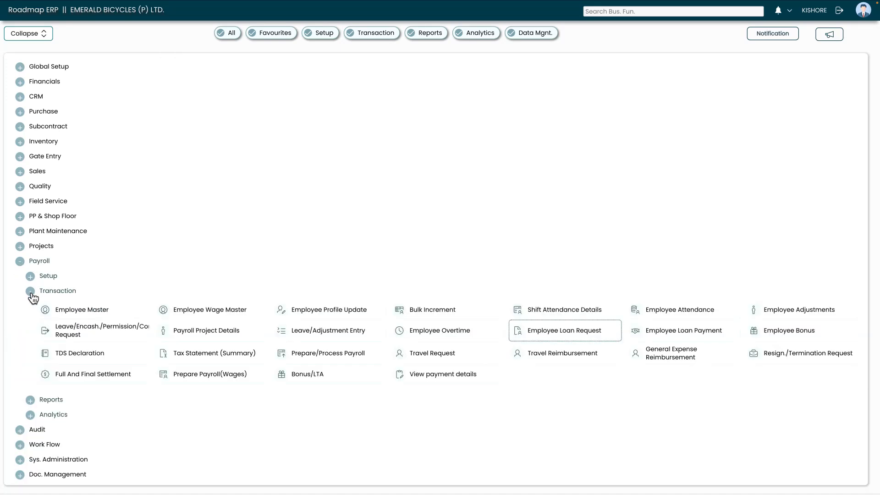
{"action": "left_click", "coordinate": [552, 340]}
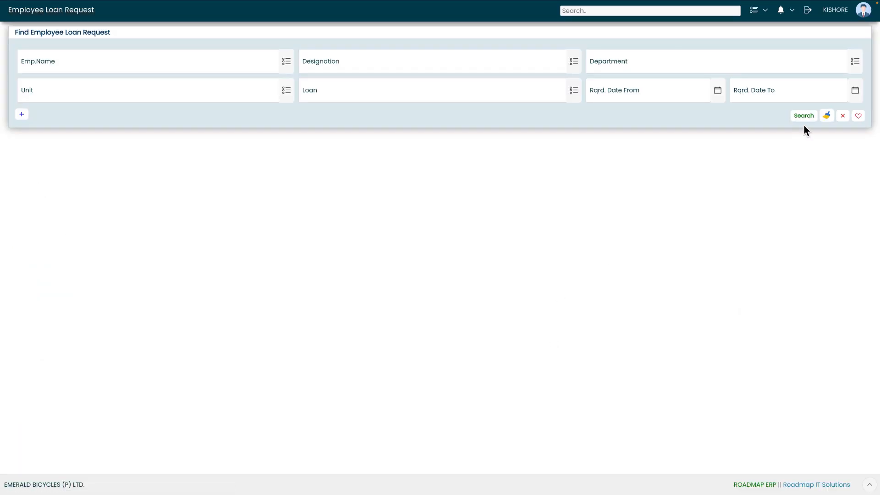